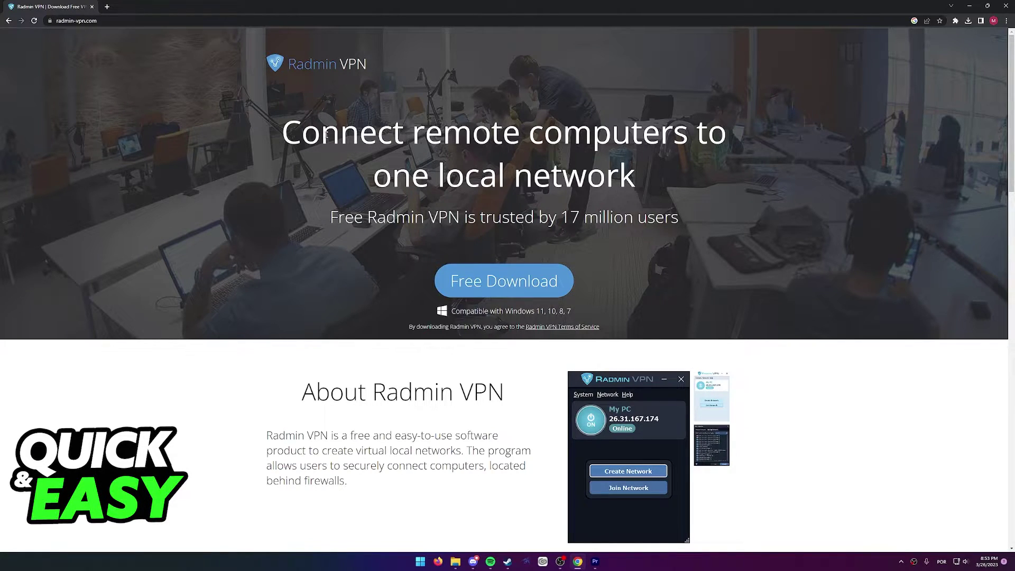
Scroll the homepage down to the About Radmin VPN section, clearing a stray text selection.
left_click_drag(287, 64, 367, 66)
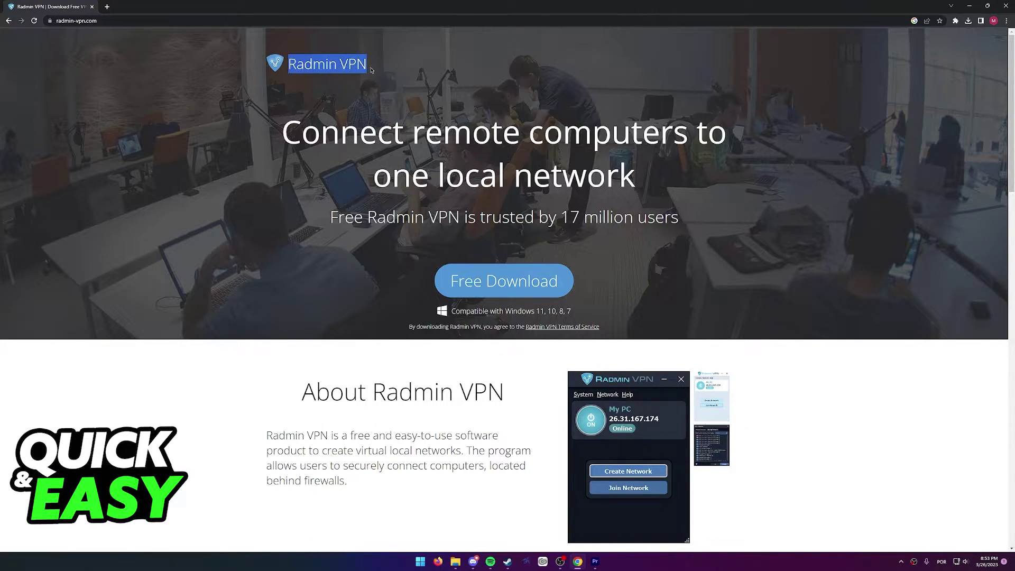
left_click(282, 86)
scroll(417, 93, "down", 2)
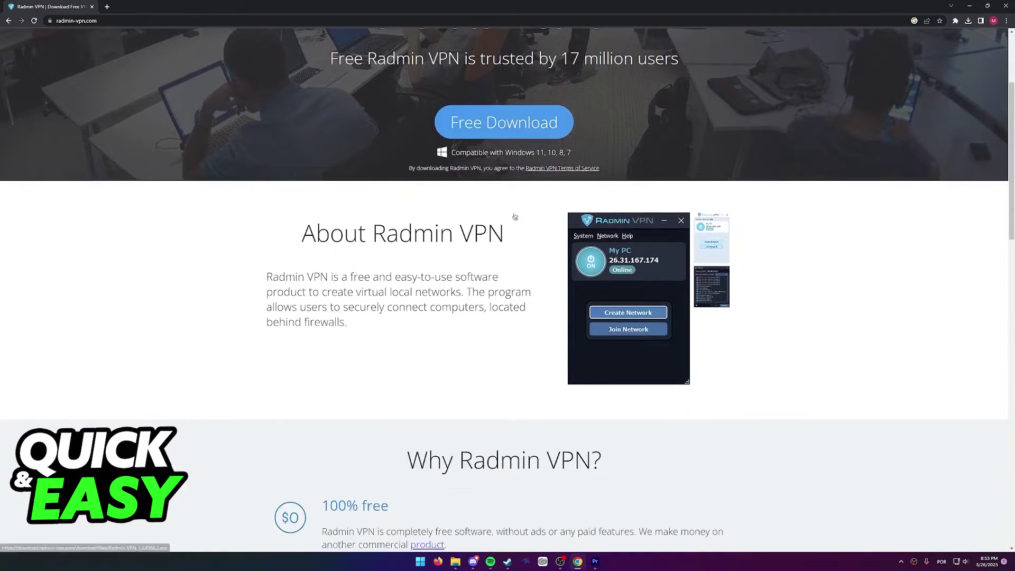
Open the app screenshot gallery and flip between the Join Network dialog and main window images.
left_click(665, 295)
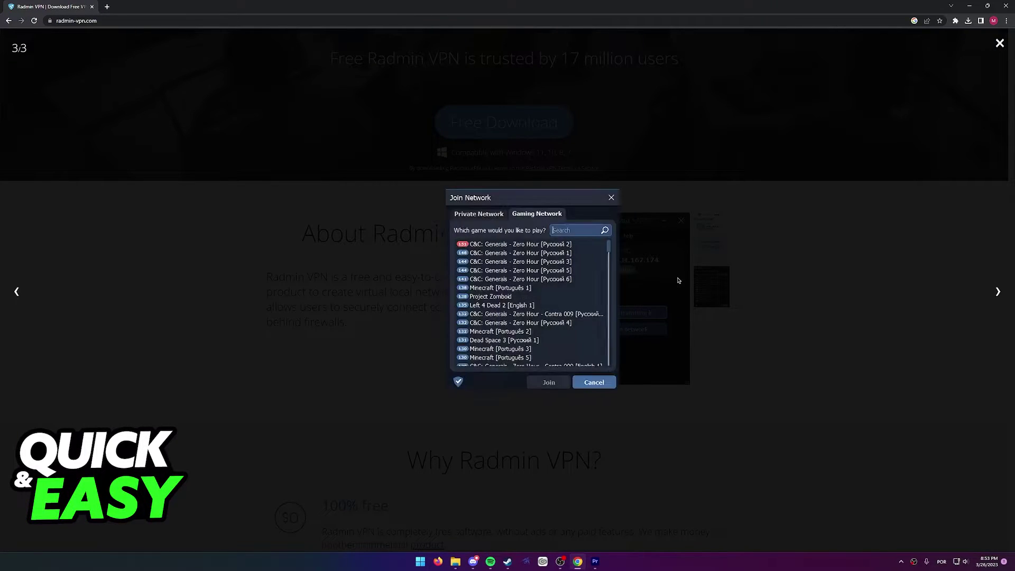
key("Left")
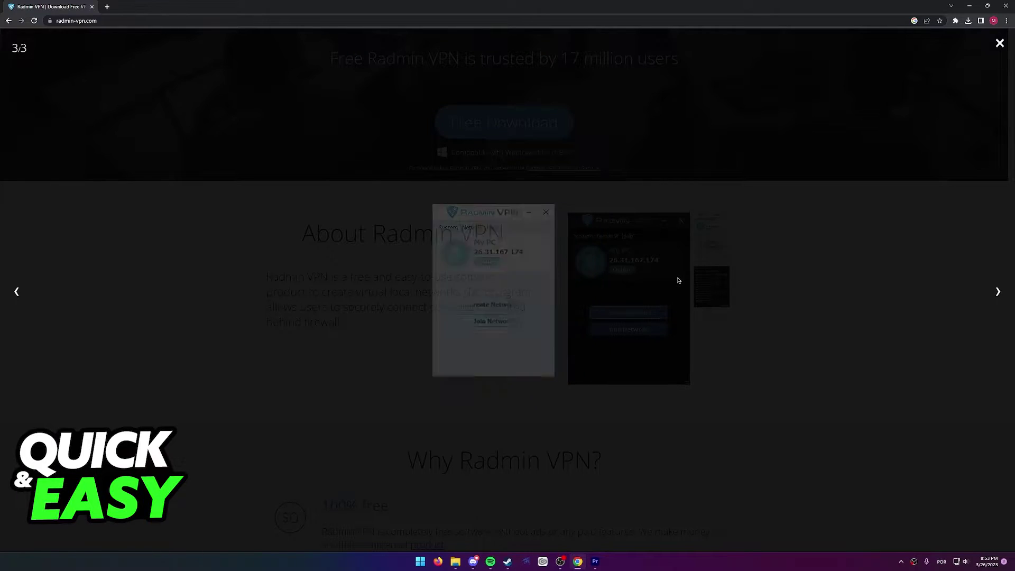
key("Right")
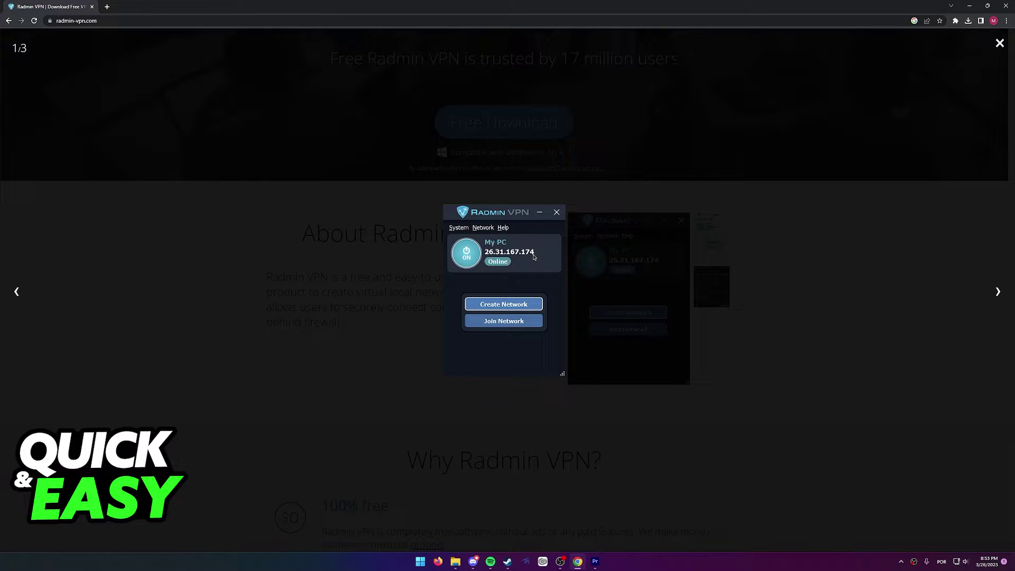
left_click(682, 266)
scroll(689, 266, "up", 2)
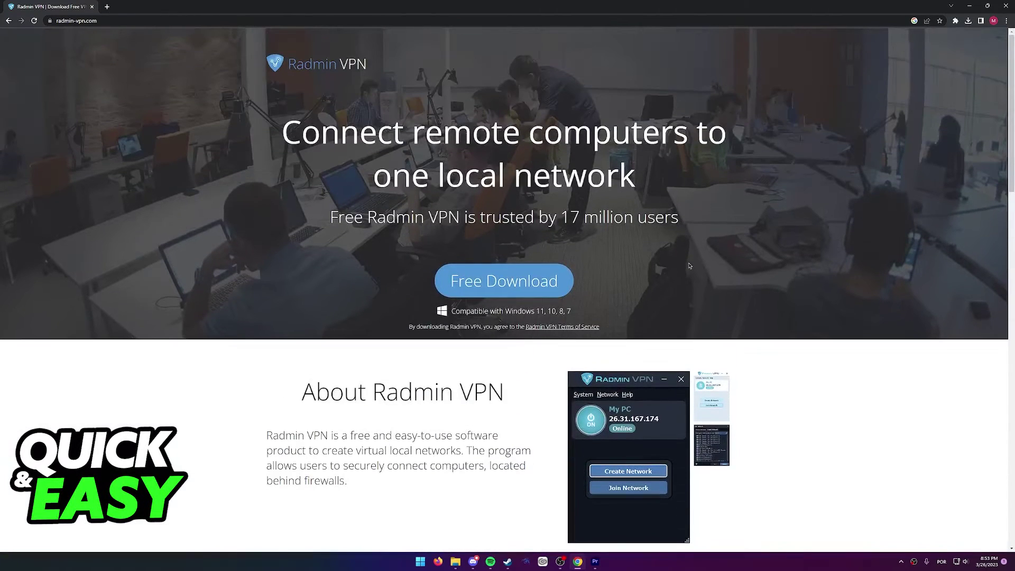